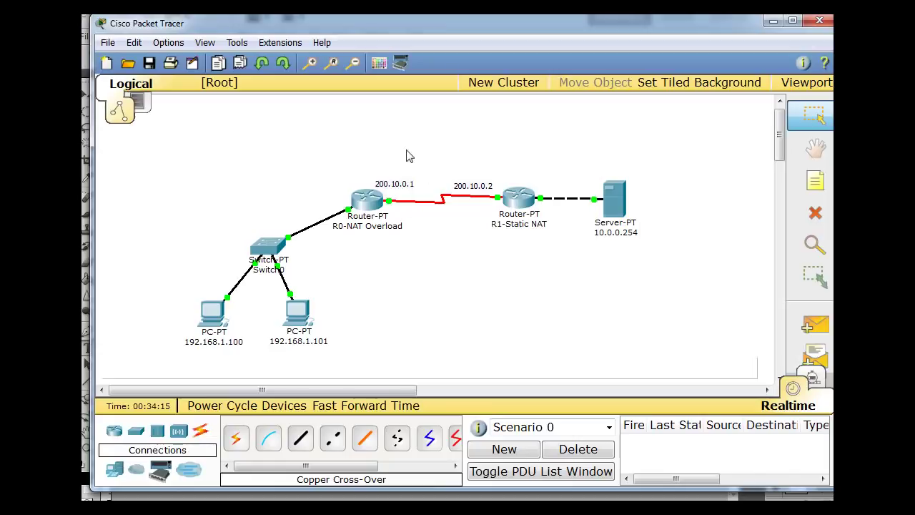
Open R0-NAT Overload's CLI and enter global configuration mode with en and conf t.
left_click(371, 203)
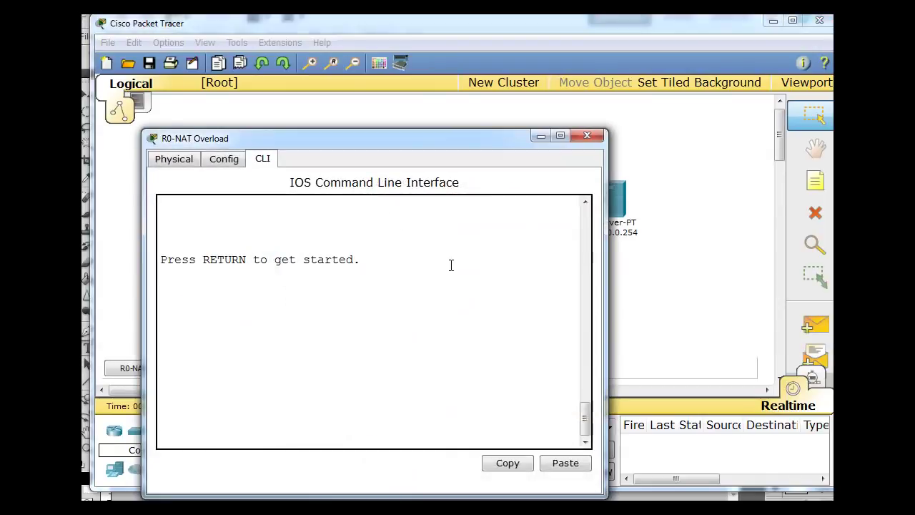
key("Return")
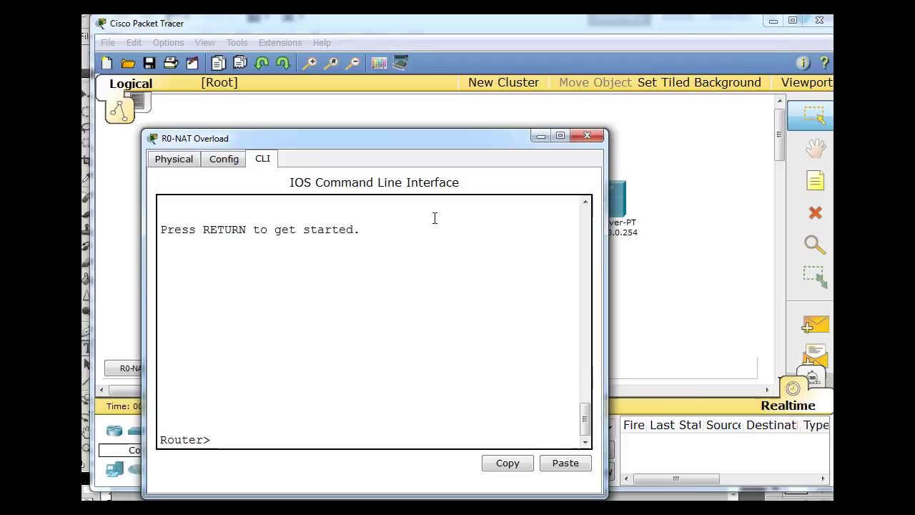
type("en")
key("Return")
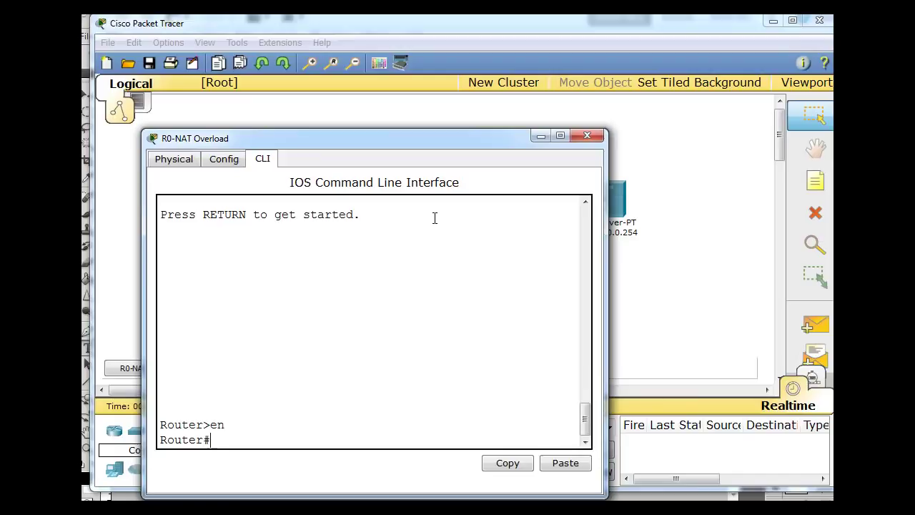
type("conf")
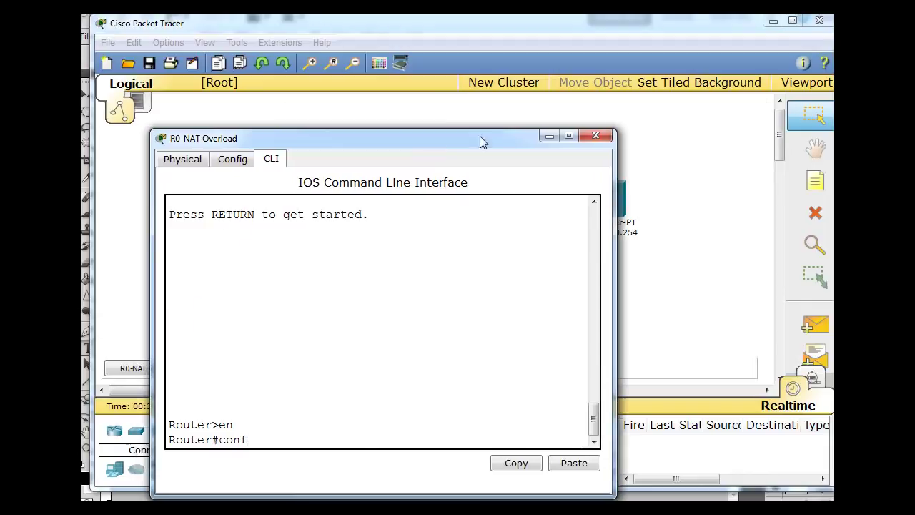
left_click_drag(434, 138, 662, 69)
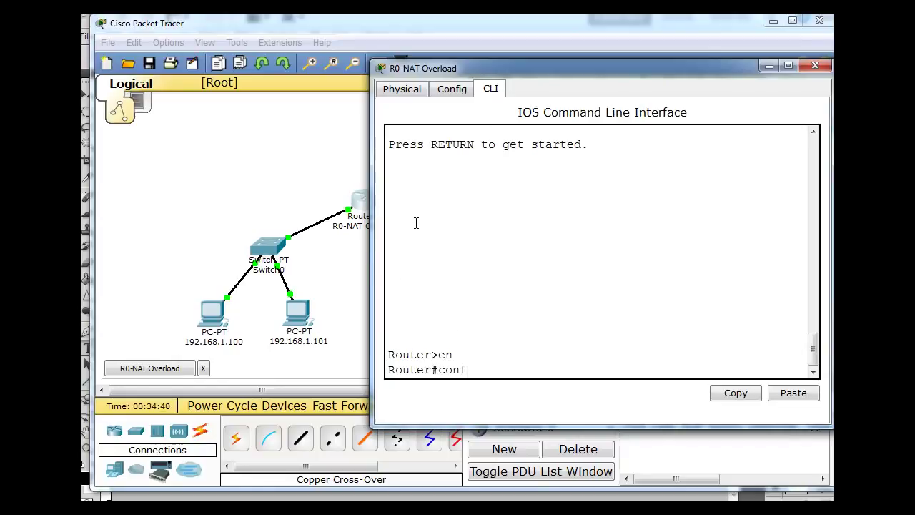
type(" t")
key("Return")
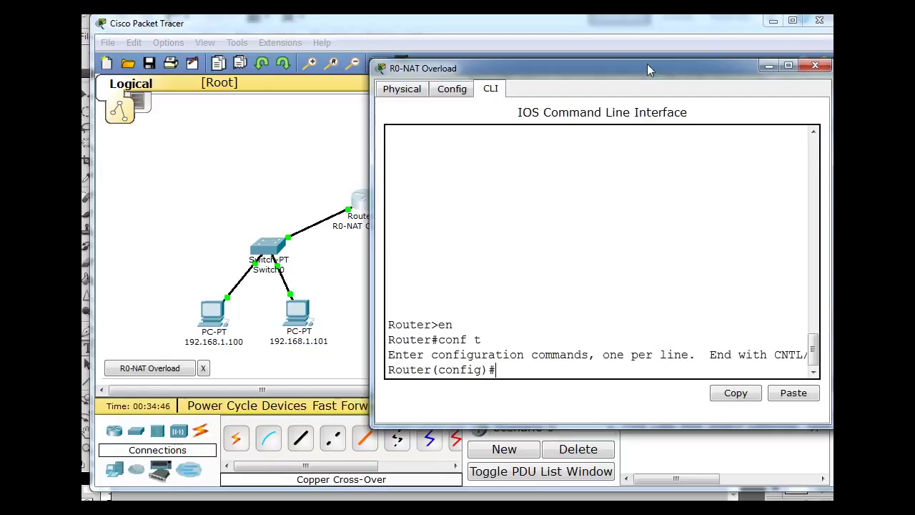
left_click_drag(648, 64, 605, 41)
type("access-")
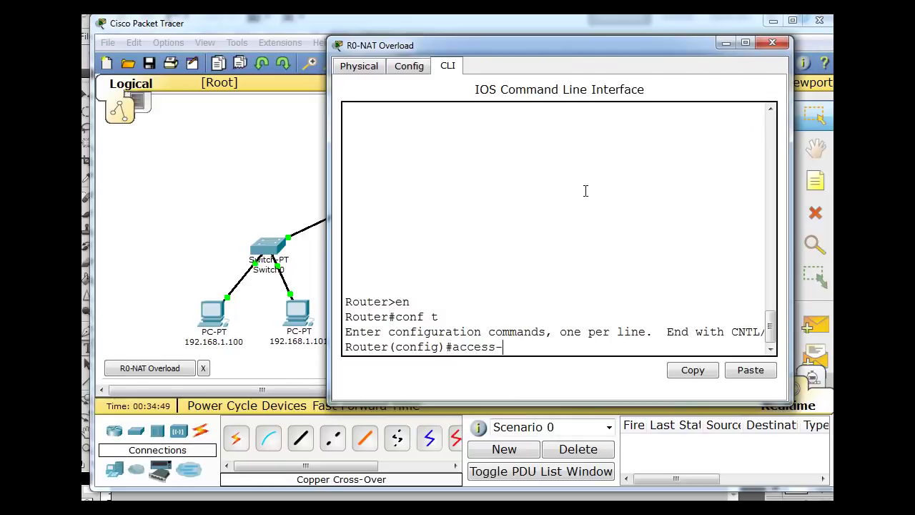
Enter 'access-list 1 permit 192.168.1.0 0.0.0.255' on R0.
type("list 1 ")
type("permit ")
type("19")
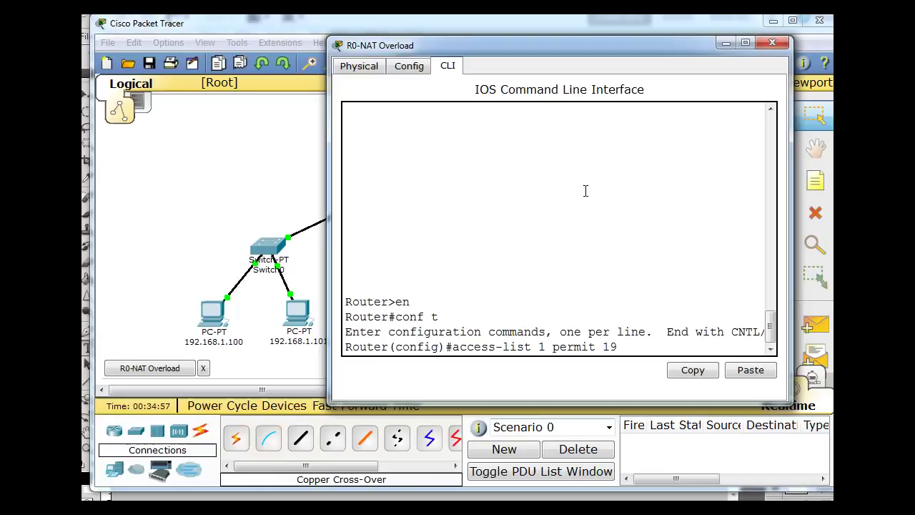
type("2.168")
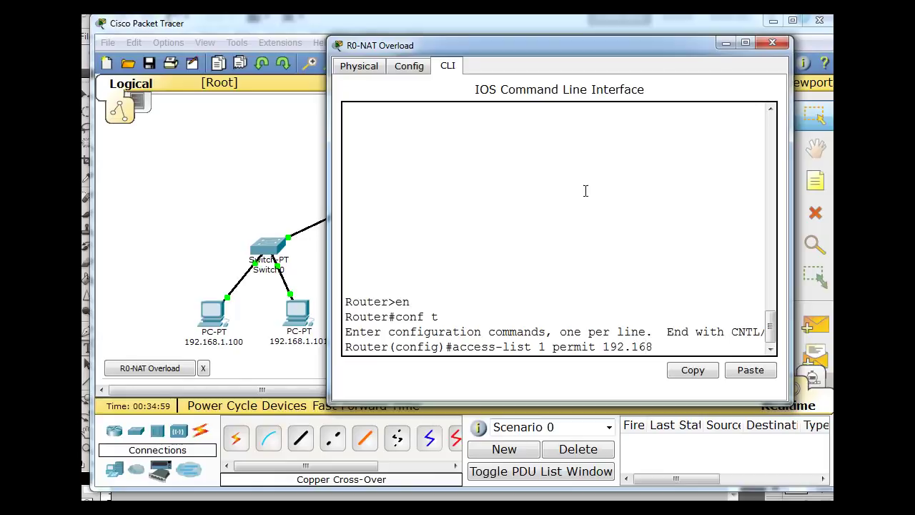
type(".1.0")
left_click_drag(790, 196, 833, 197)
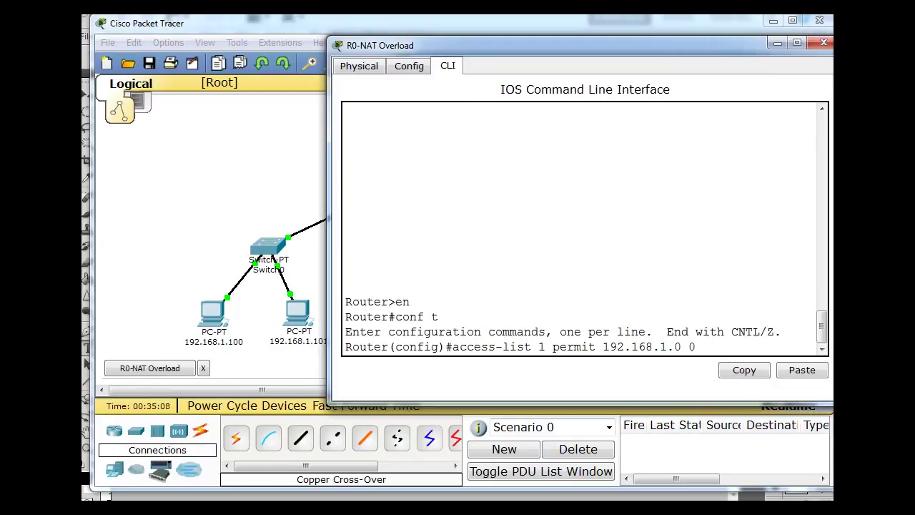
type(".0.2")
type("55")
left_click_drag(682, 348, 754, 347)
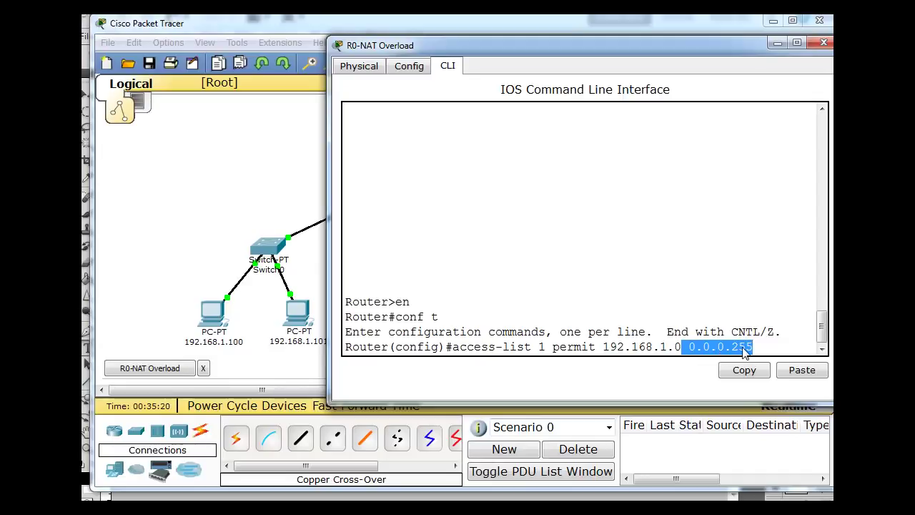
left_click(728, 373)
left_click(770, 343)
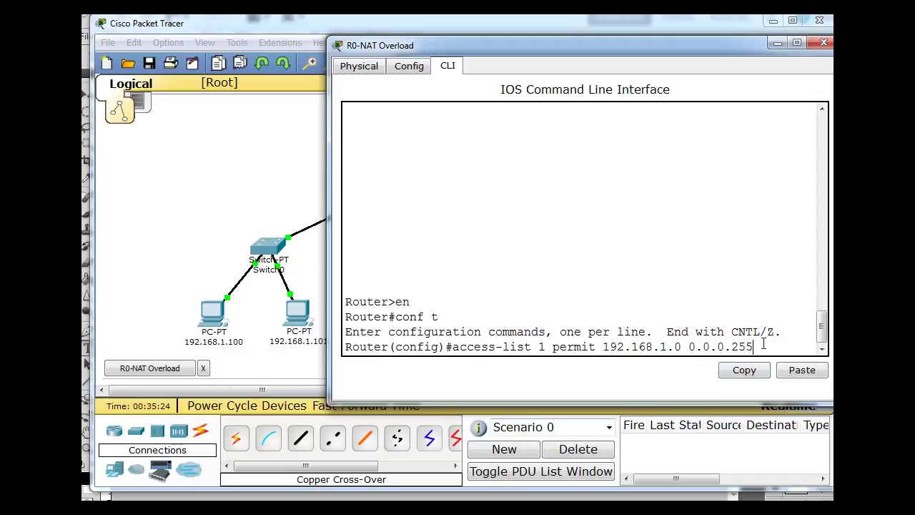
key("Return")
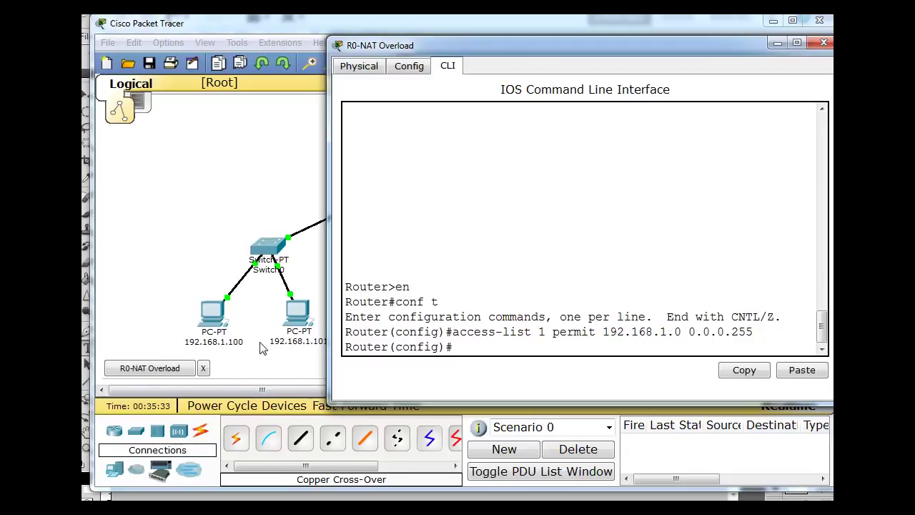
Enter 'ip nat inside source list 1 interface s2/0 overload' in R0's global configuration.
type("ip")
type(" nat insid")
type("e")
type(" source ")
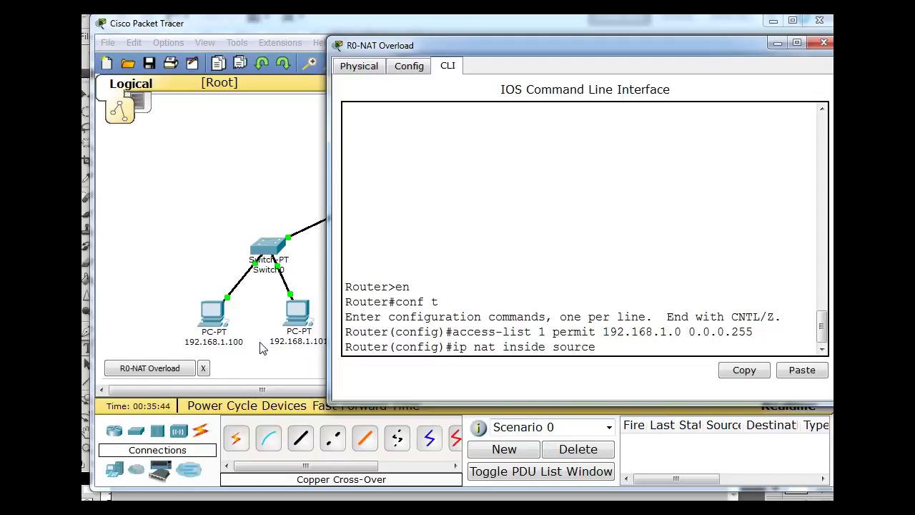
type("l")
type("ist 1")
left_click_drag(690, 56, 660, 46)
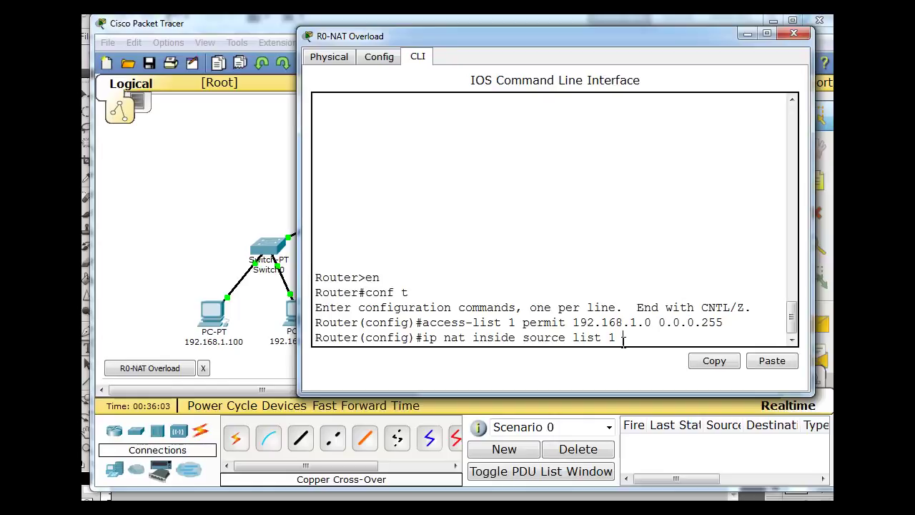
type("inter")
type("face ")
type("s2/")
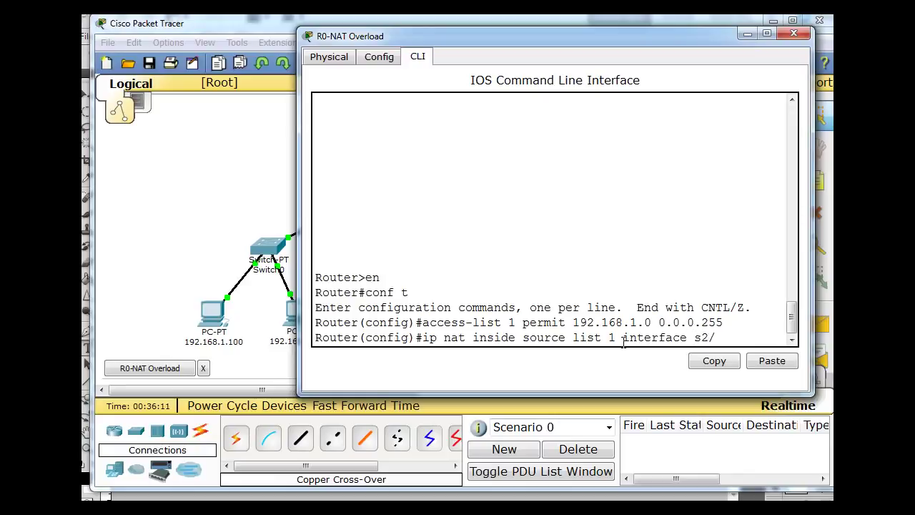
type("0")
type(" overloa")
type("d")
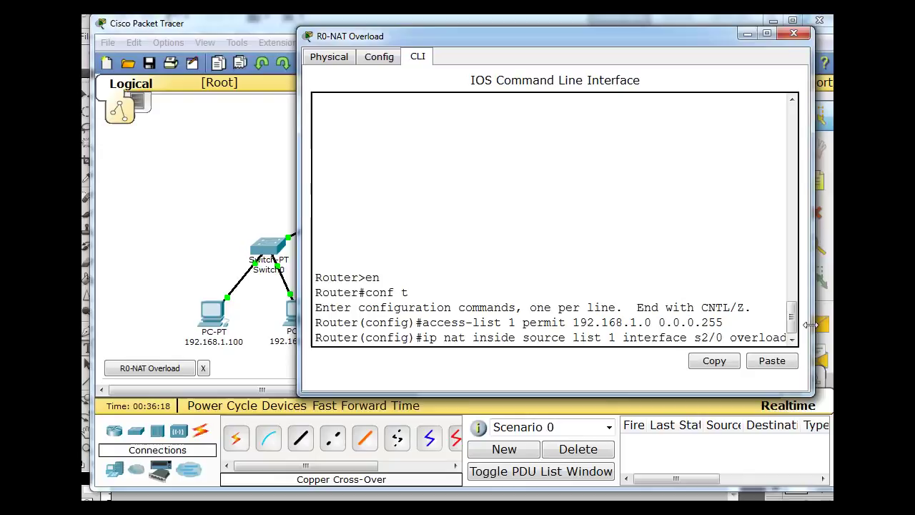
left_click_drag(813, 330, 833, 330)
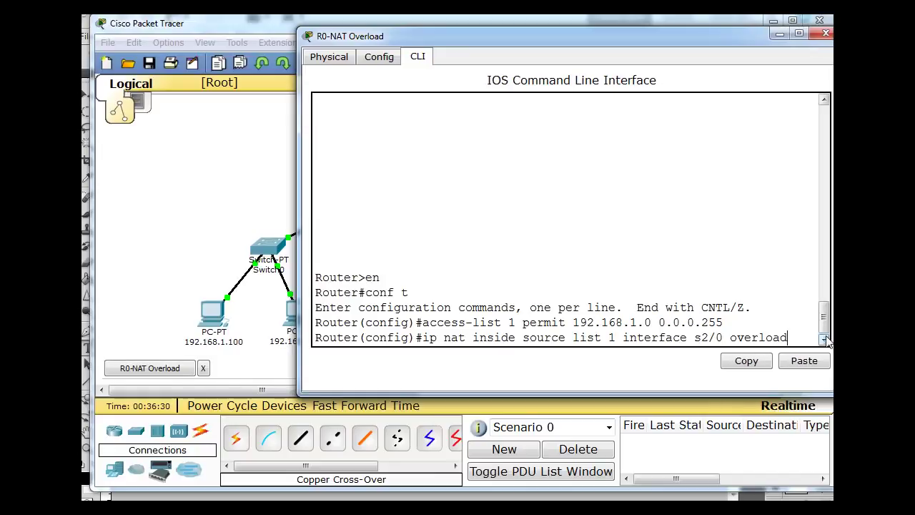
key("Return")
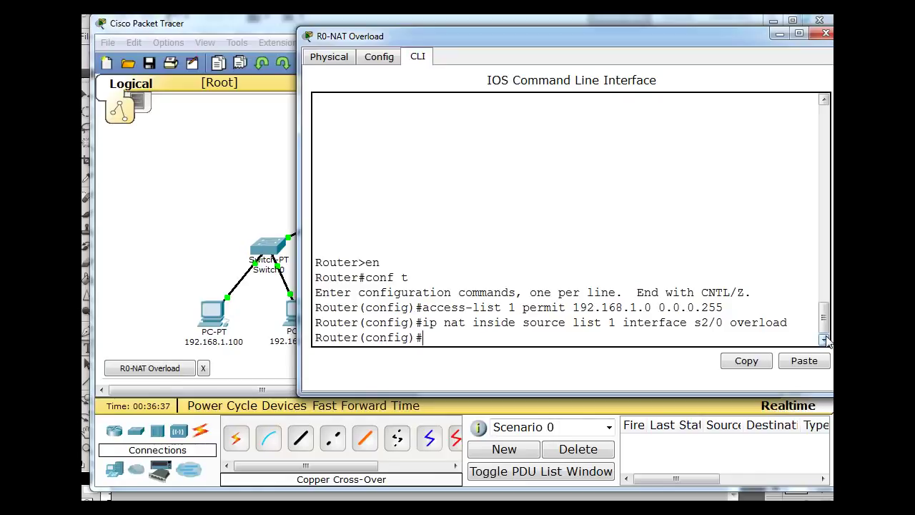
Set s2/0 as the NAT outside interface and fa0/0 as NAT inside.
type("int ")
type("s2/0")
key("Return")
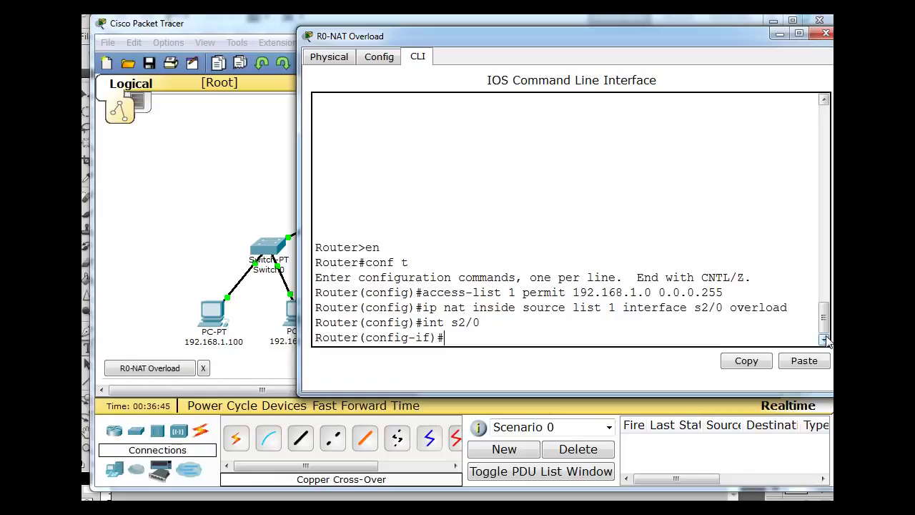
type("ip nat")
type(" outside")
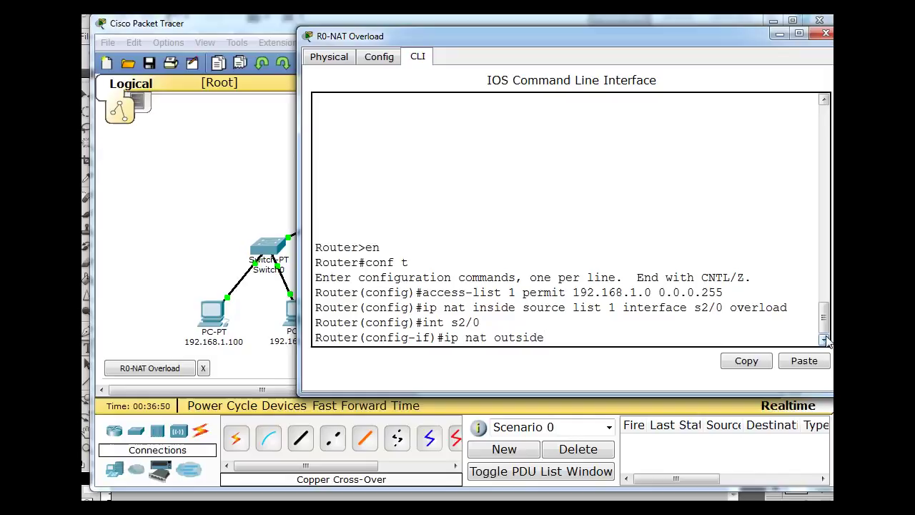
key("Return")
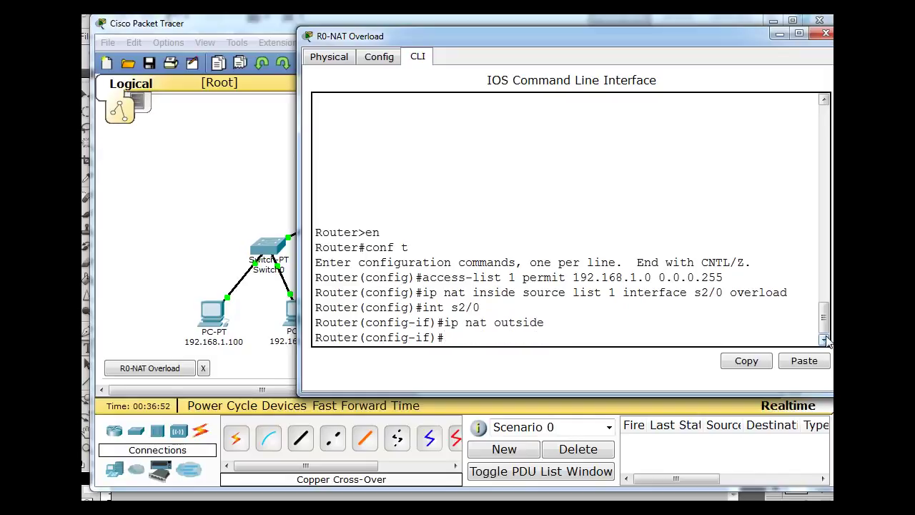
type("int fa0/0")
key("Return")
type("ip")
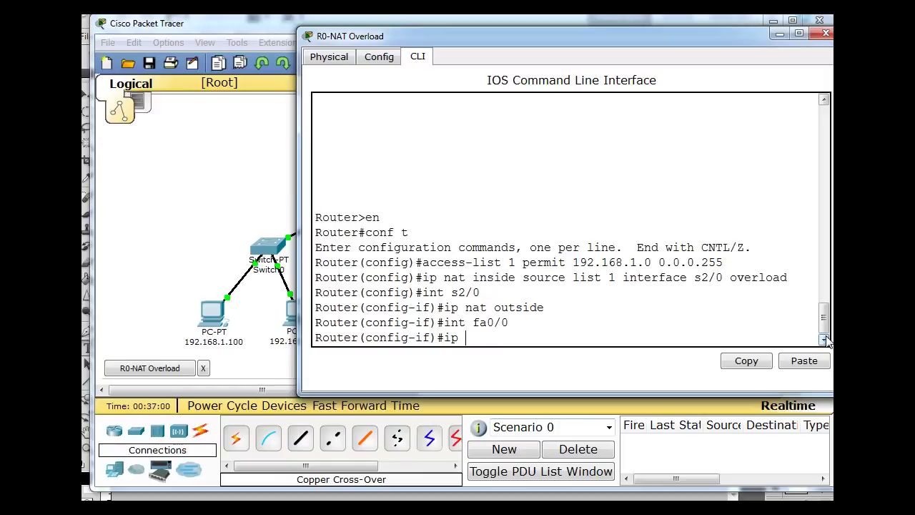
type("nat inside")
key("Return")
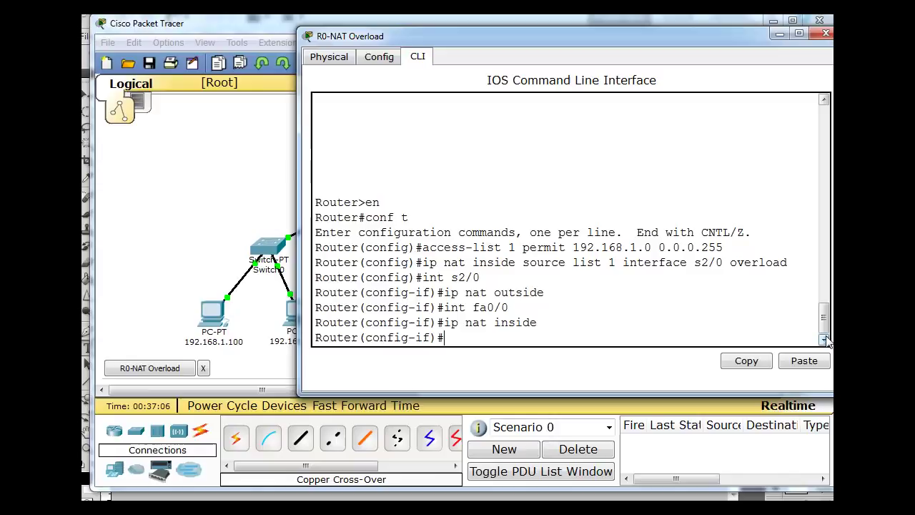
Exit configuration mode and save R0's running configuration to startup-config.
key("ctrl+z")
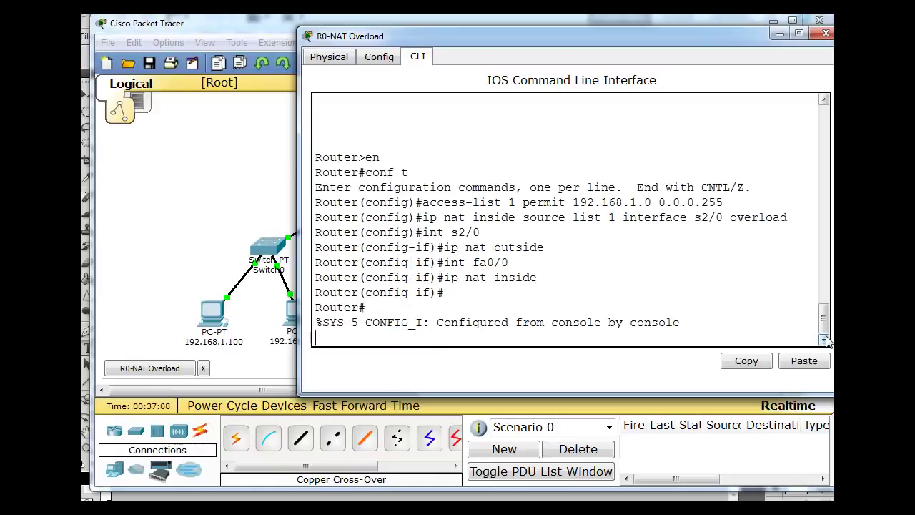
key("Return")
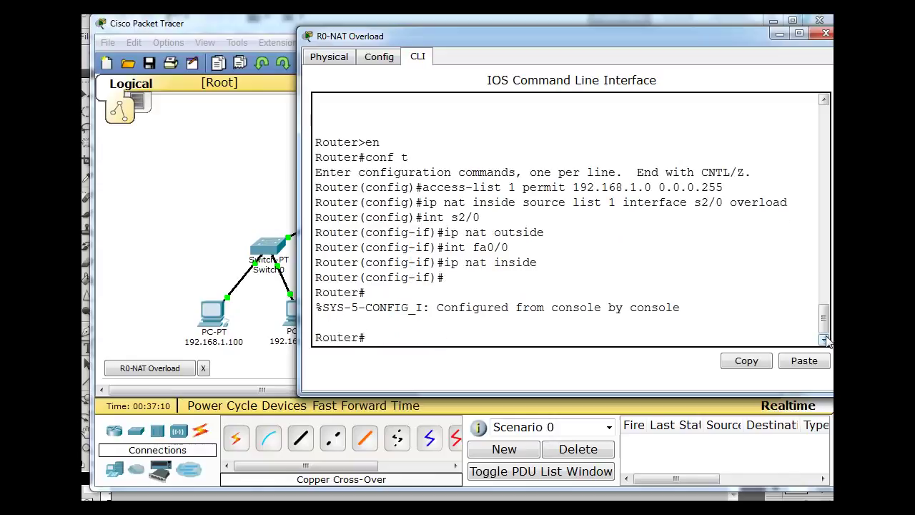
type("cp")
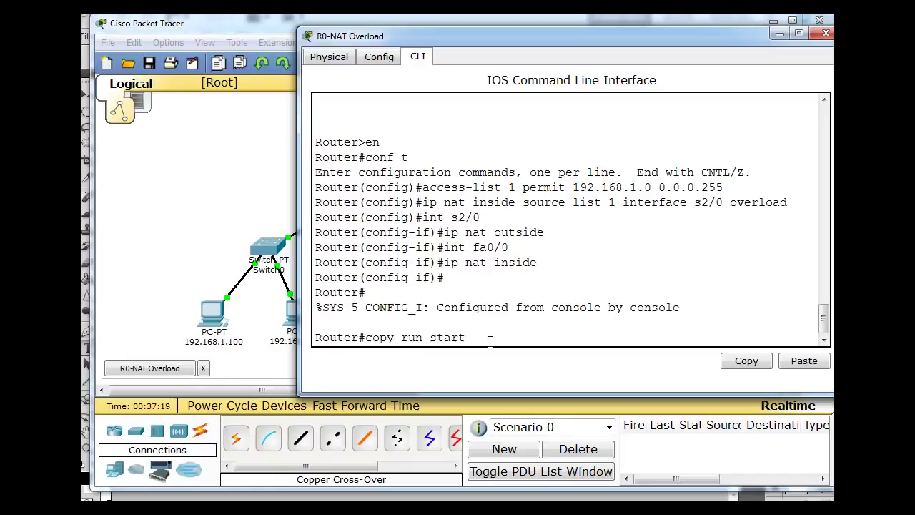
key("Return")
key("Return")
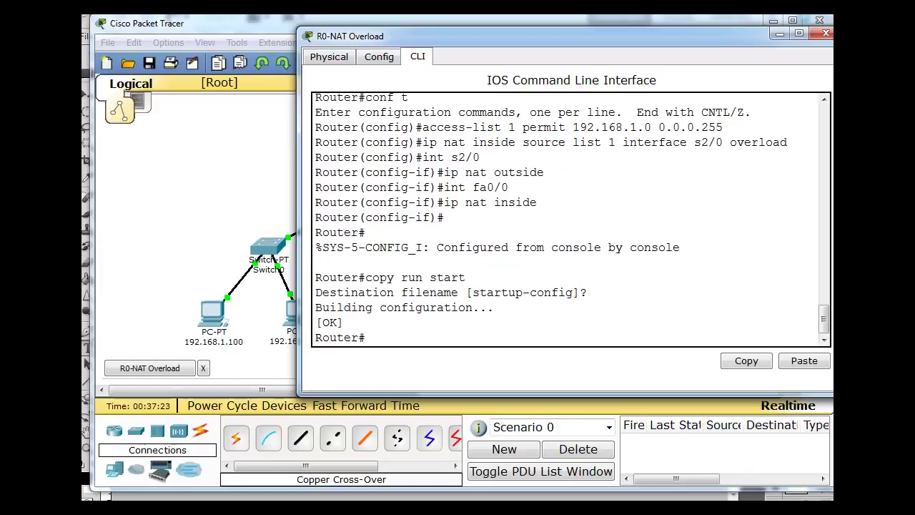
Close the R0 window, switch to Simulation mode and start Auto Capture.
left_click(826, 34)
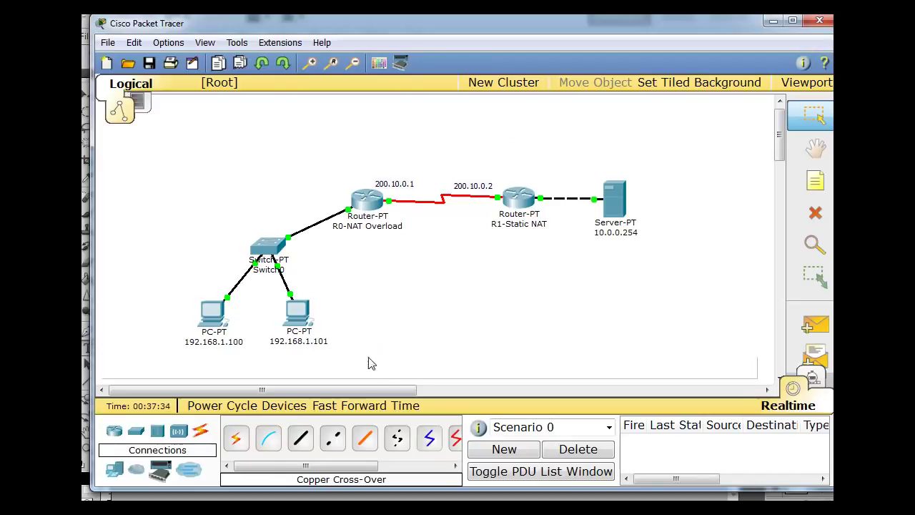
left_click_drag(376, 389, 409, 394)
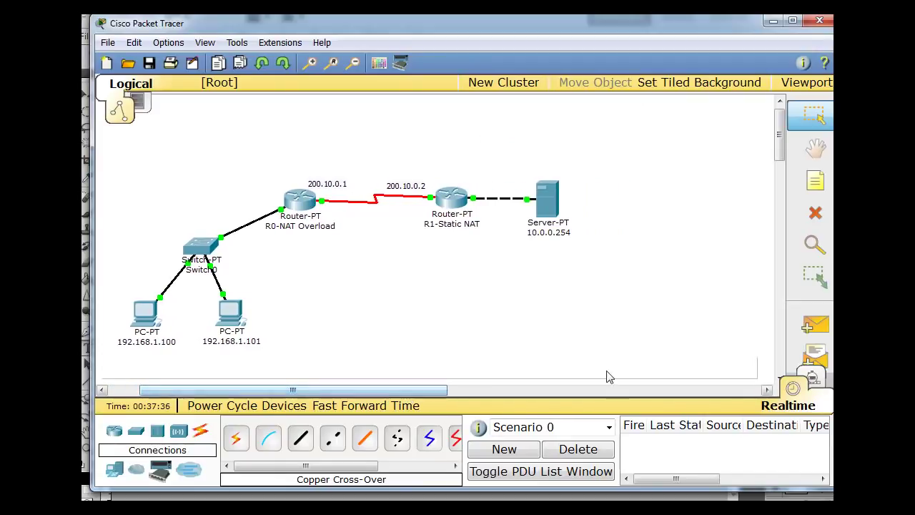
left_click(814, 378)
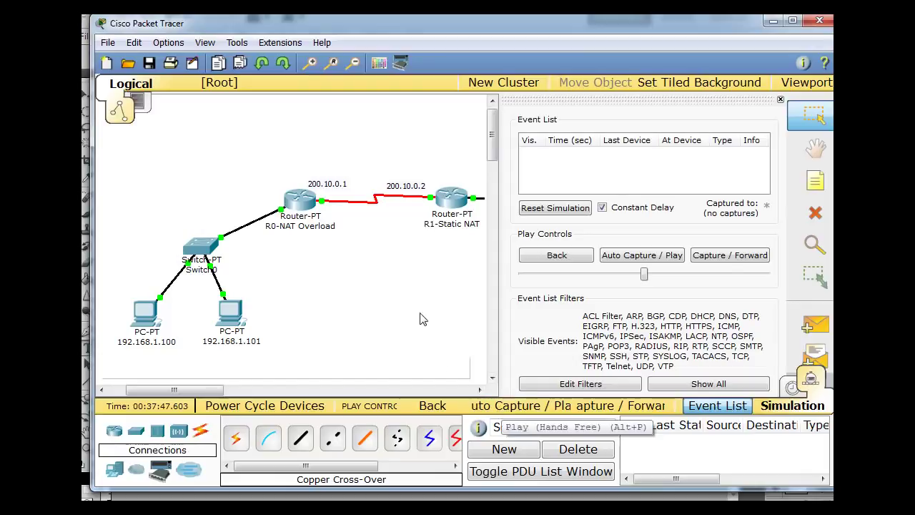
left_click(619, 256)
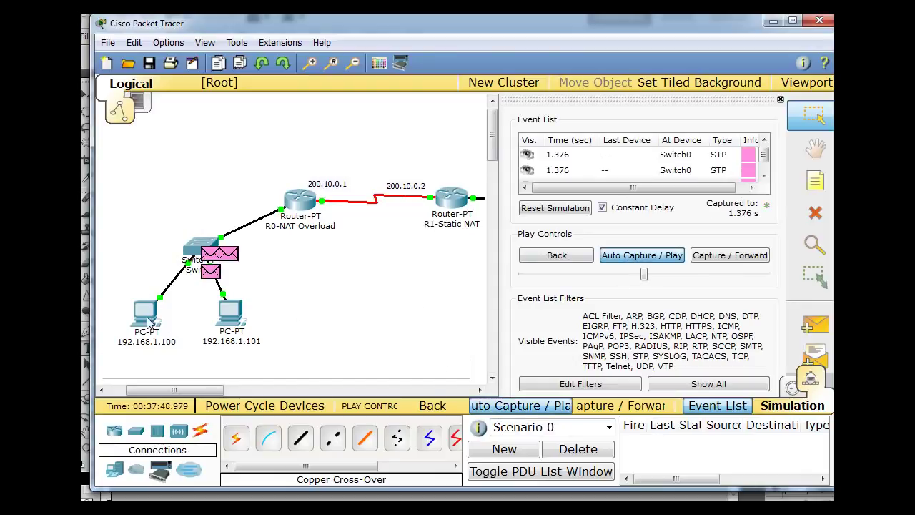
Ping 200.10.0.2 from PC 192.168.1.100's command prompt, uncovering the topology.
left_click(147, 315)
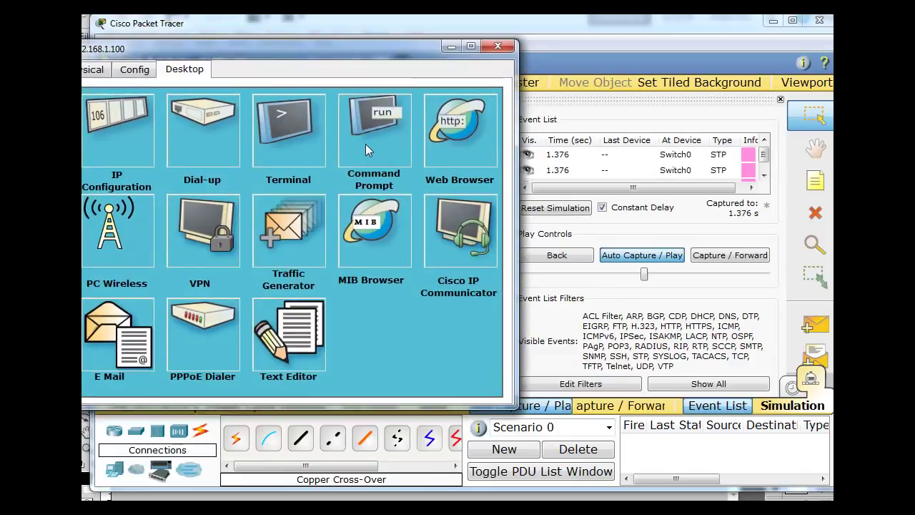
left_click(366, 144)
left_click_drag(371, 49, 436, 27)
type("pi")
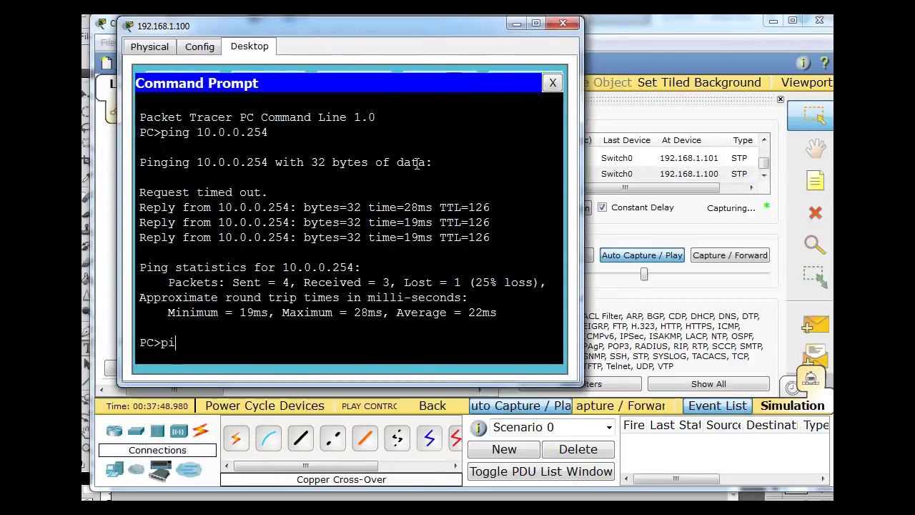
type("ng 10")
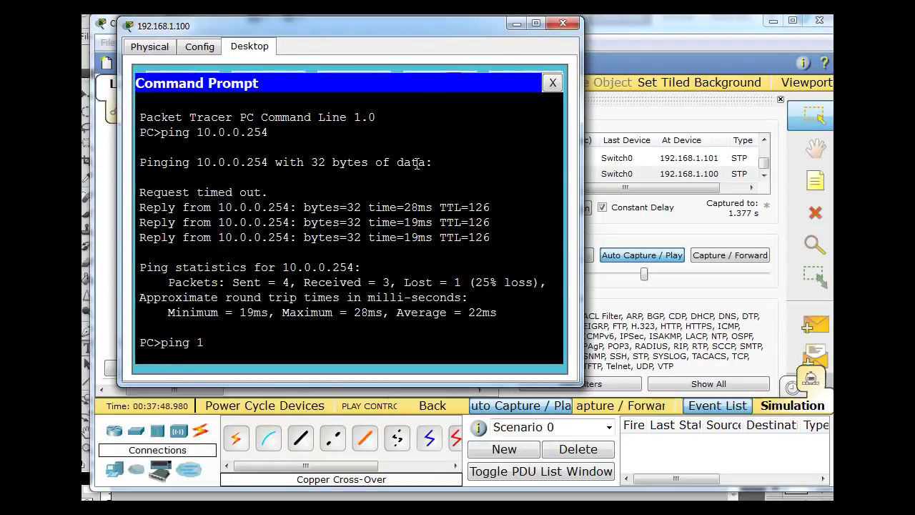
type("200")
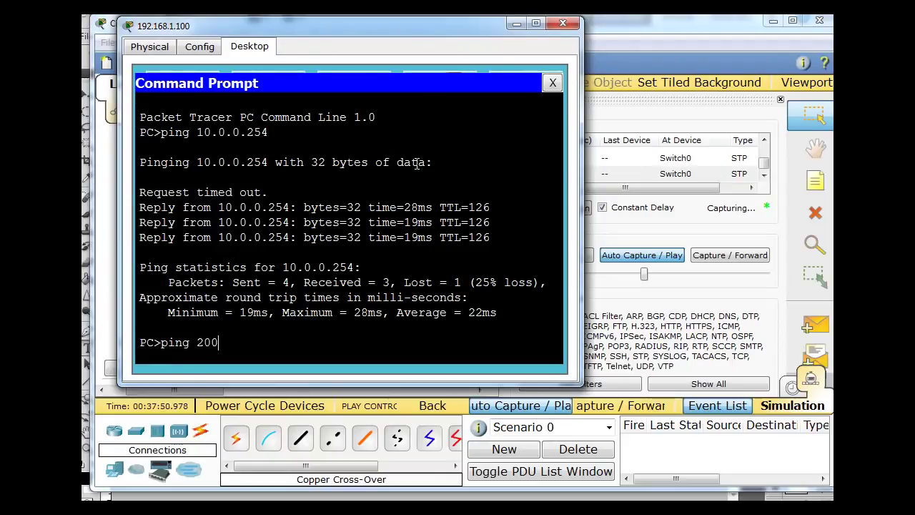
type(".0.")
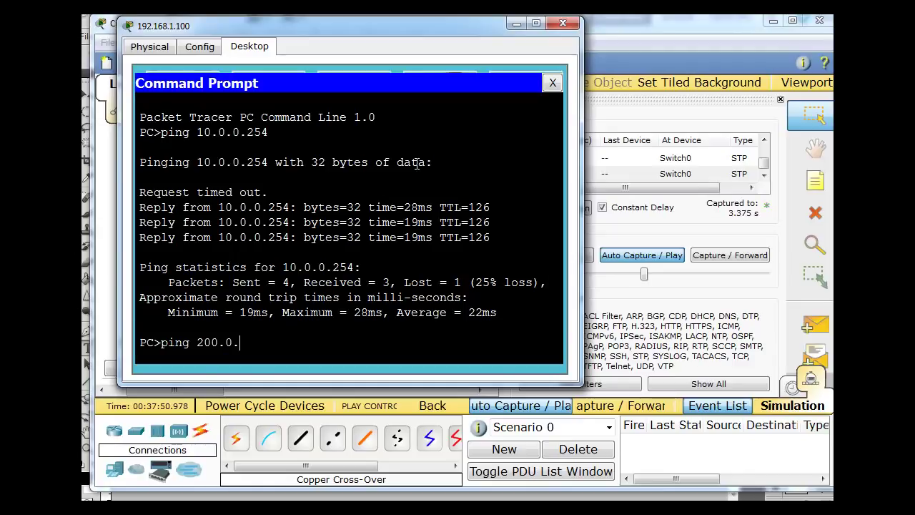
key("BackSpace")
key("BackSpace")
type("10.")
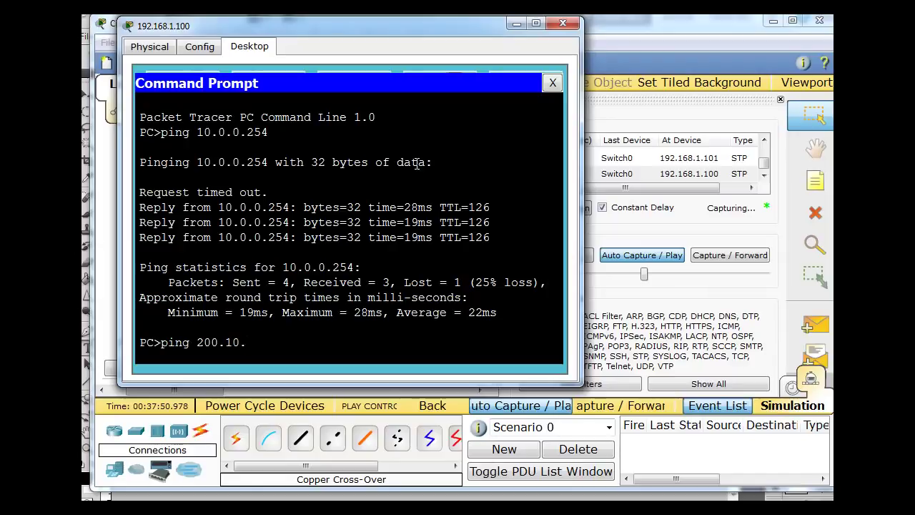
type("0.2")
key("Return")
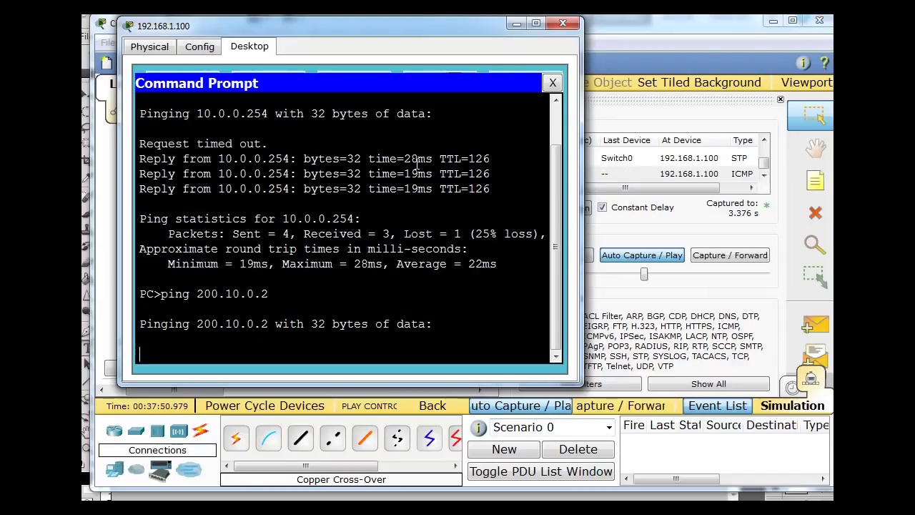
left_click_drag(477, 37, 453, 411)
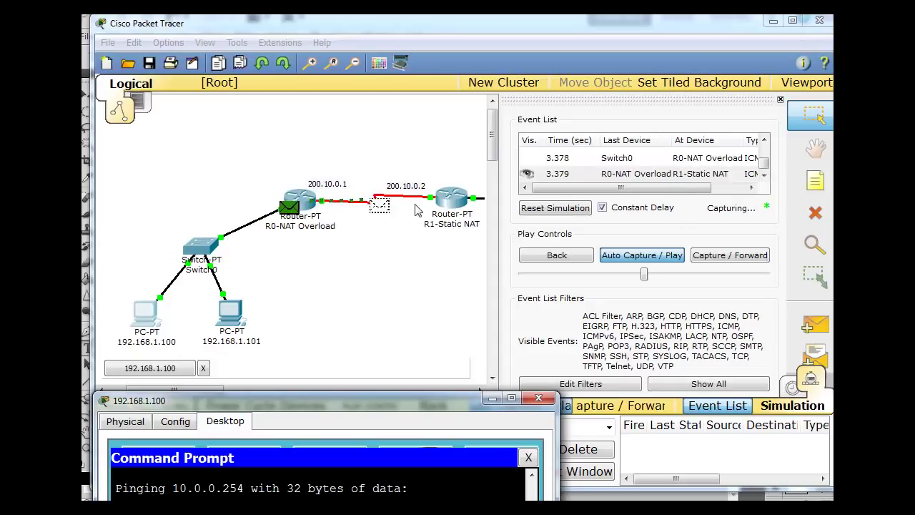
Inspect the packet at R1-Static NAT's Inbound PDU Details, showing source 200.10.0.1.
left_click(463, 207)
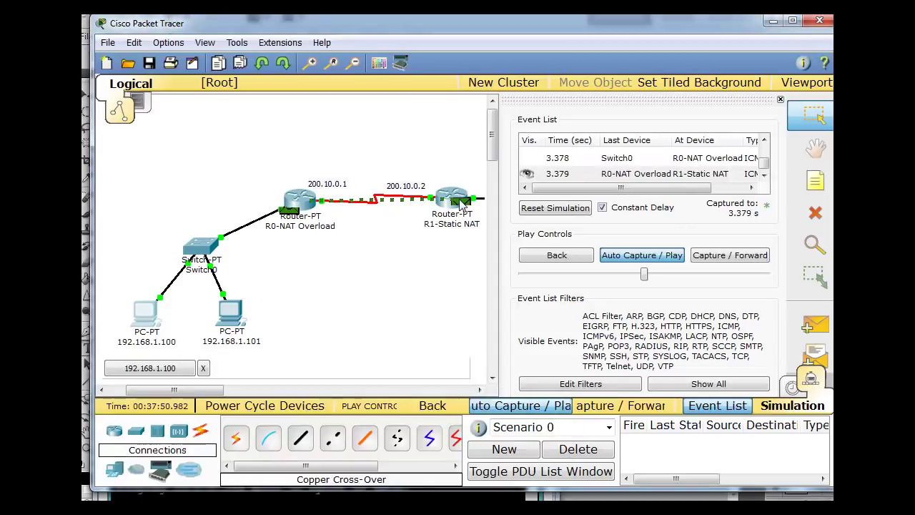
left_click(461, 205)
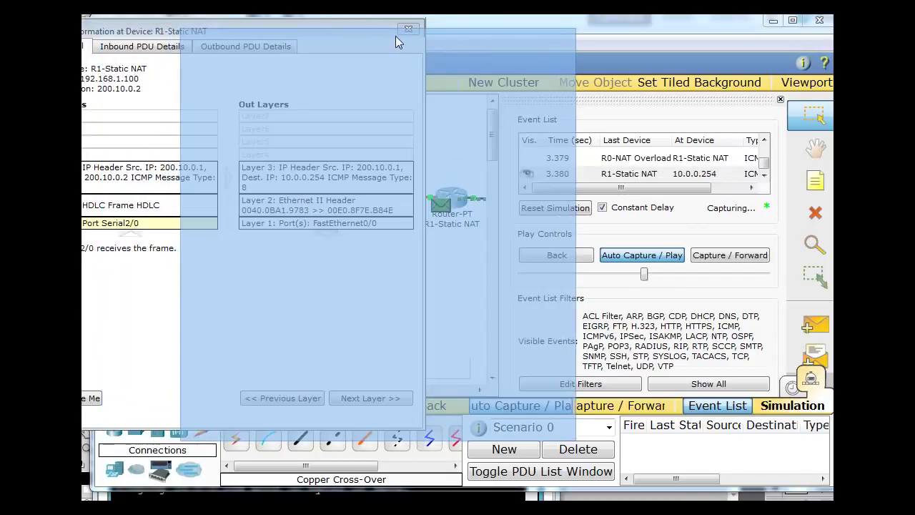
left_click_drag(245, 31, 395, 42)
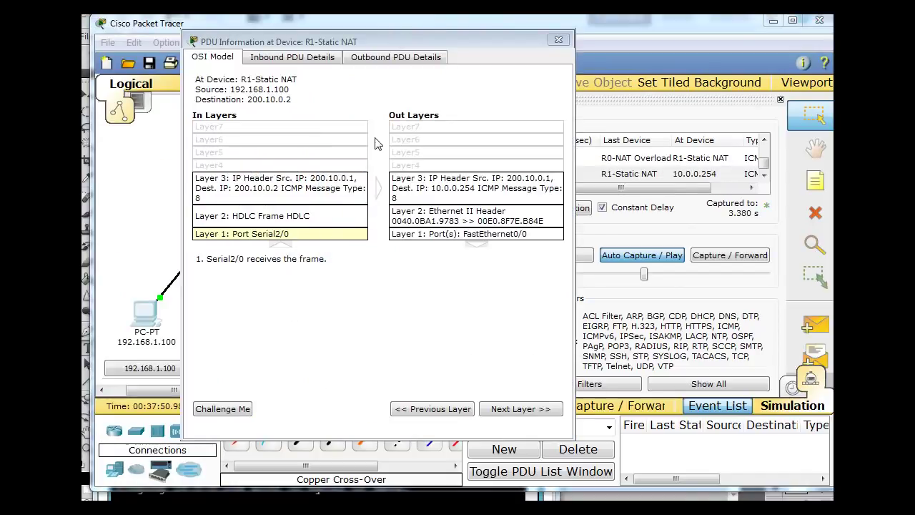
left_click(297, 62)
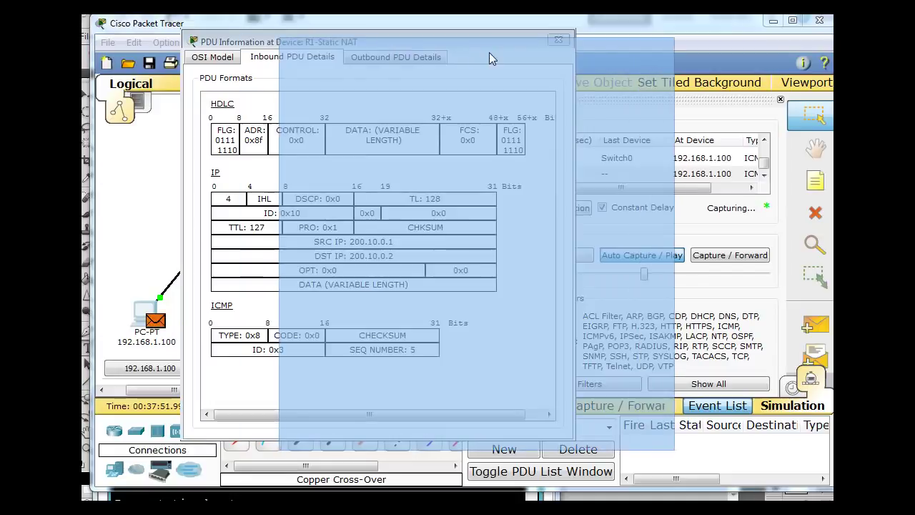
left_click_drag(589, 39, 825, 36)
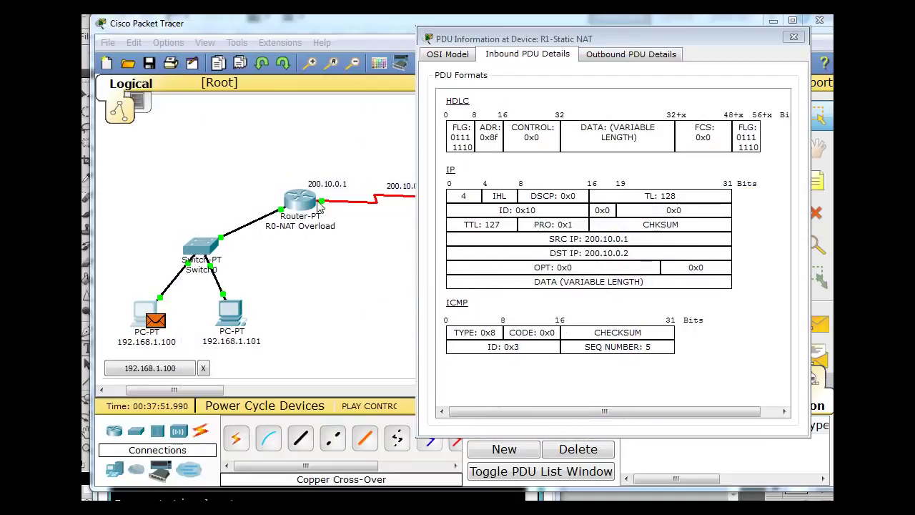